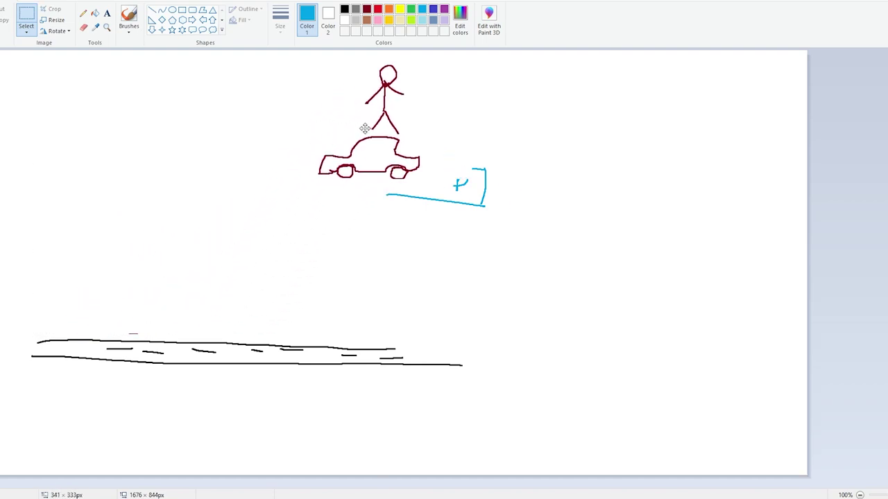
Rearrange the sketch by repositioning the dark red figure and car, separating them, and moving the orange drawing aside.
drag(364, 129, 376, 140)
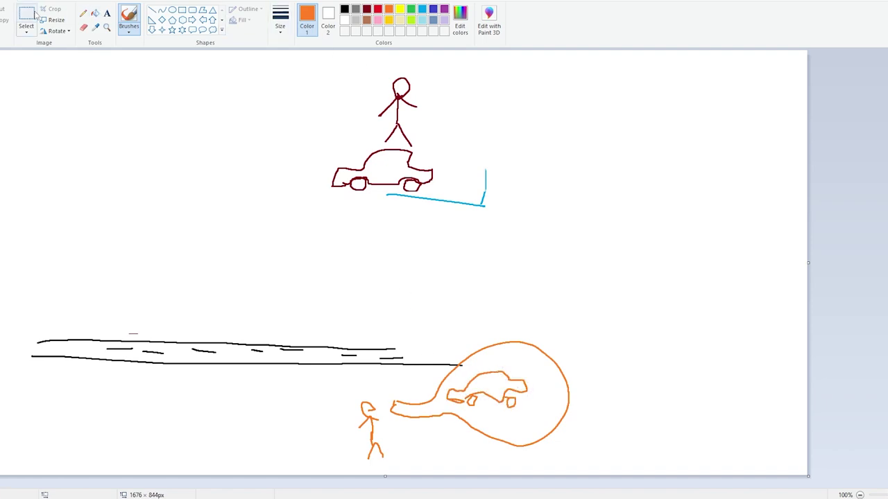
drag(329, 285, 401, 349)
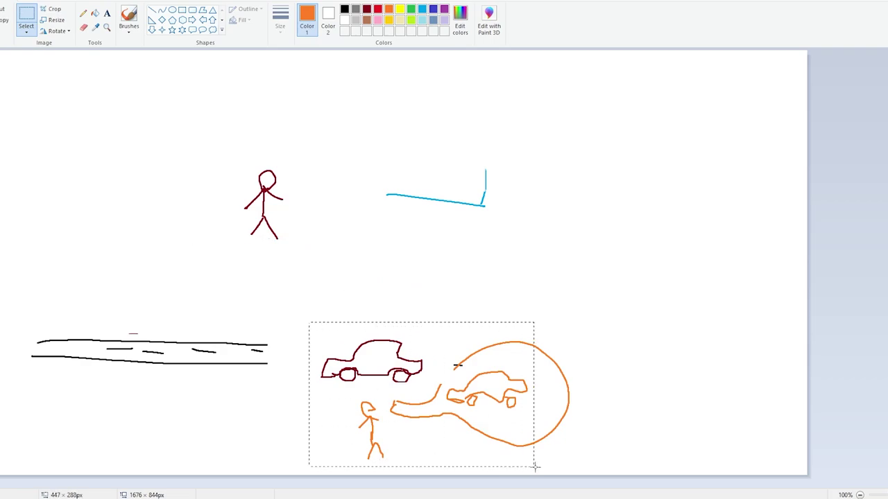
drag(495, 420, 761, 421)
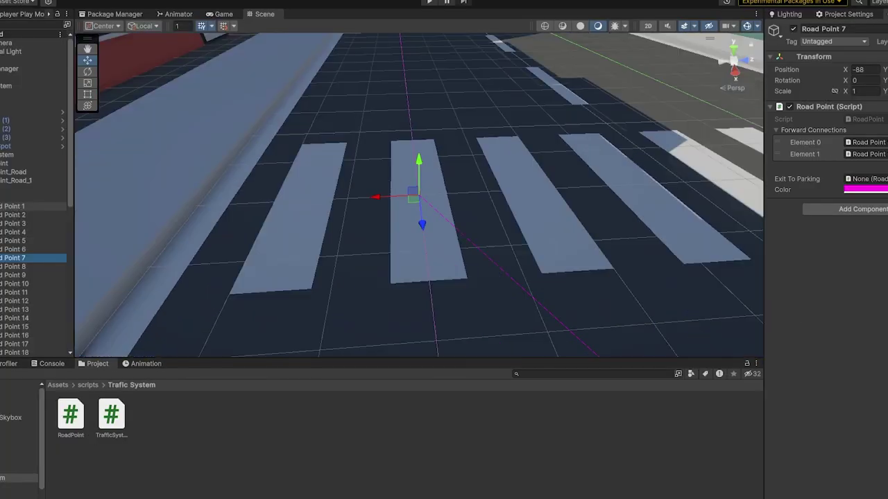
In Unity, examine the traffic system's successive road points in the Scene view, starting from Road Point 7.
scroll(419, 195, down, 10)
key(Down)
key(Down)
key(Down)
key(Down)
key(Down)
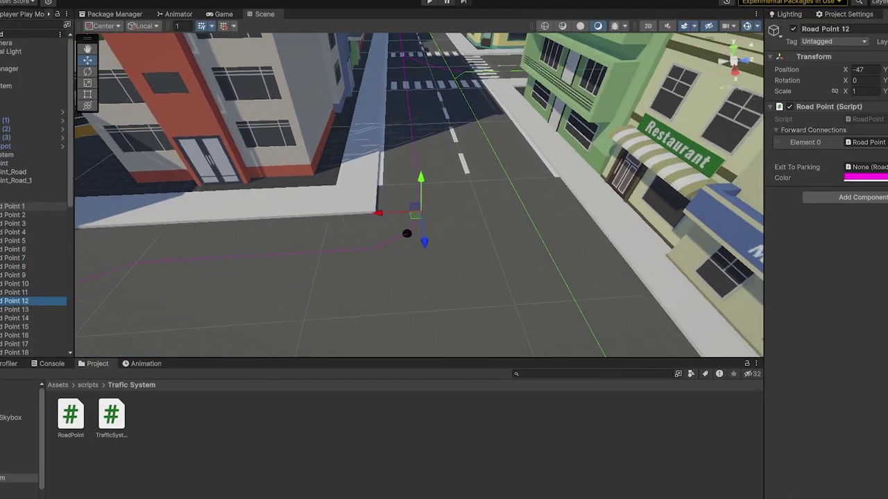
key(Down)
key(Down)
key(Down)
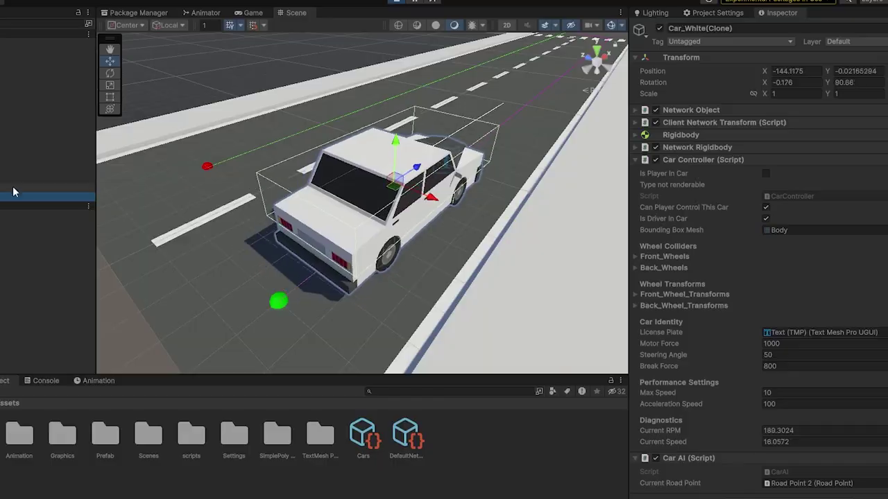
Inspect how the spawned white car, SUV truck and taxi follow the road network, and end play mode.
key(s)
right_drag(330, 270, 263, 189)
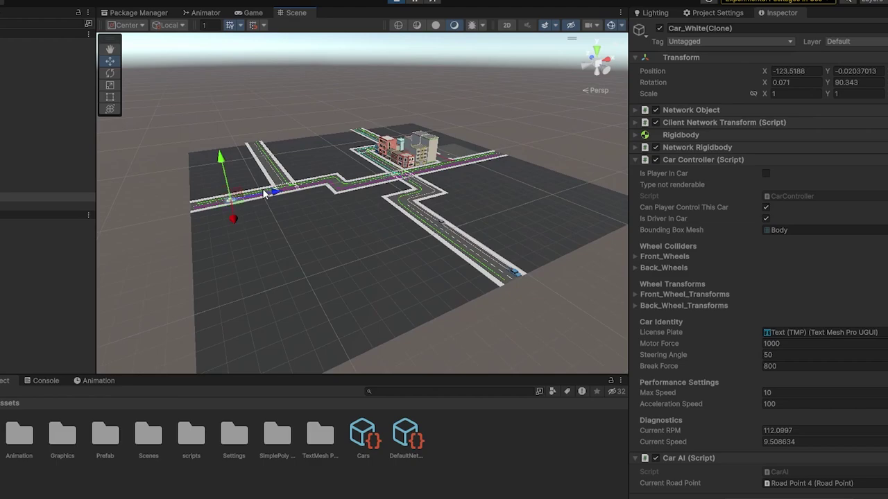
click(287, 120)
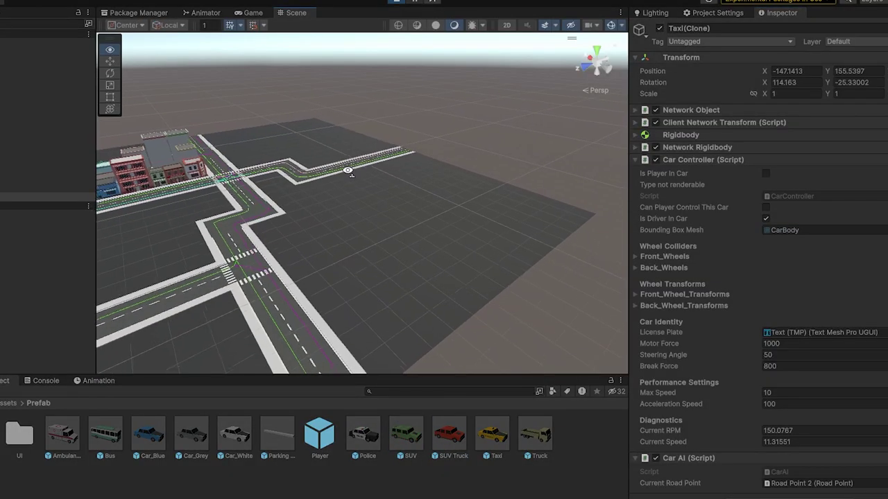
key(s)
right_drag(347, 170, 59, 183)
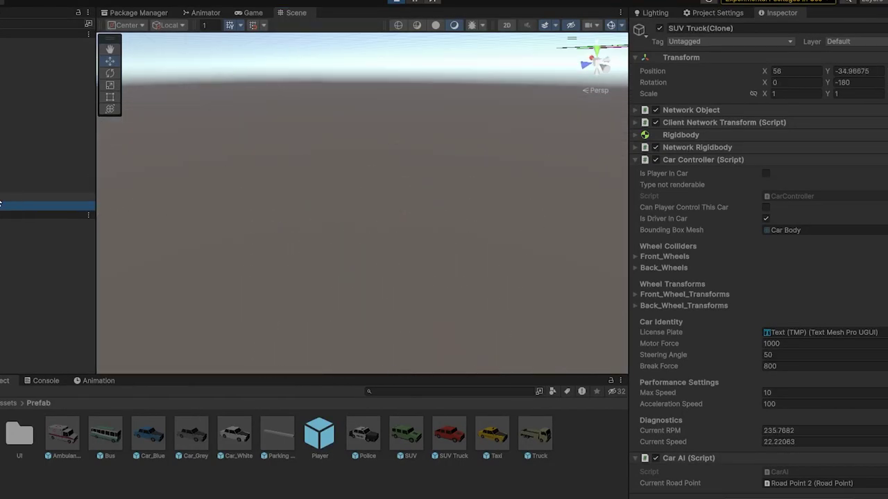
double_click(1, 198)
key(s)
mouse_move(339, 257)
right_down()
mouse_move(410, 331)
mouse_move(364, 366)
mouse_move(93, 399)
right_up()
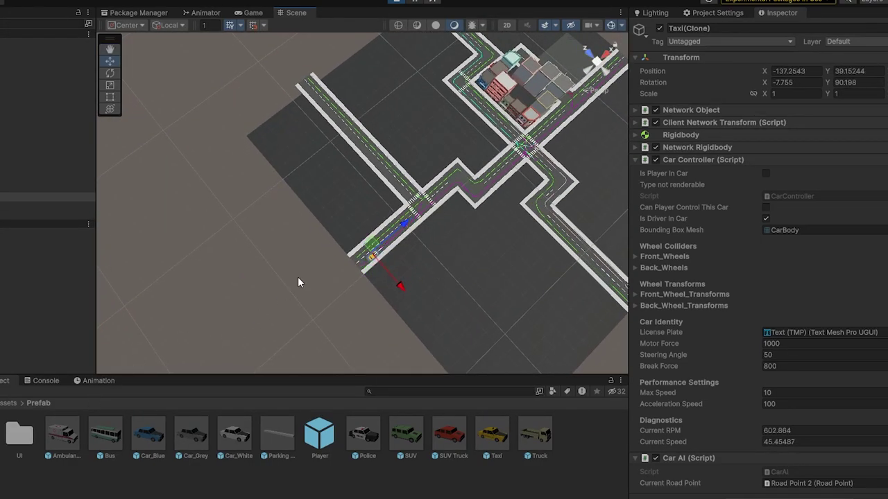
click(393, 4)
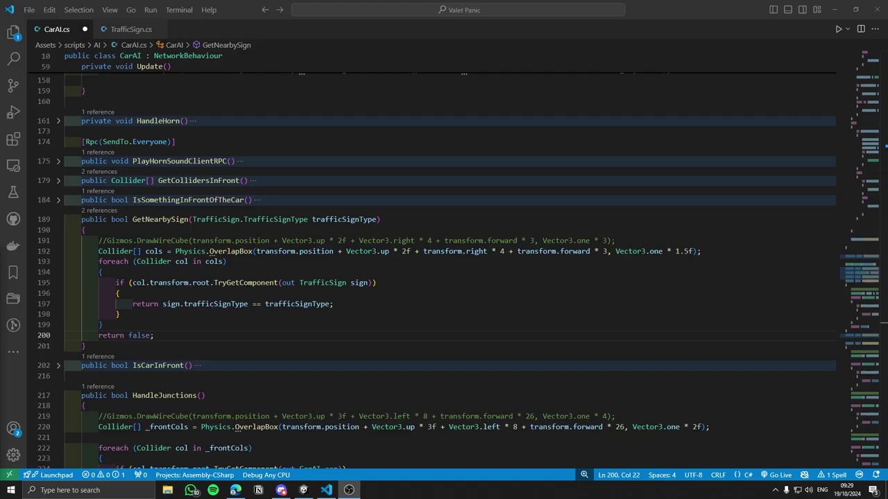
In Visual Studio Code, examine GetNearbySign's trafficSignType parameter and the TrafficSign class with its sign type enum, enlarging the text.
click(385, 219)
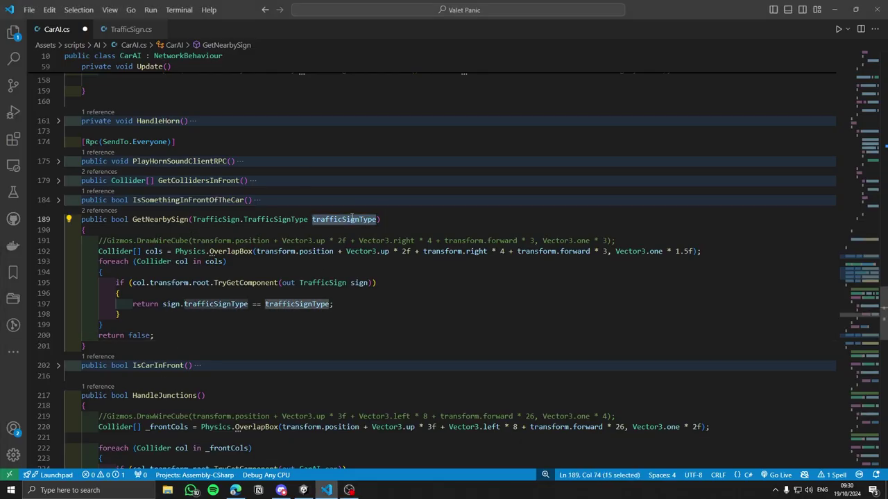
click(130, 29)
drag(243, 183, 131, 88)
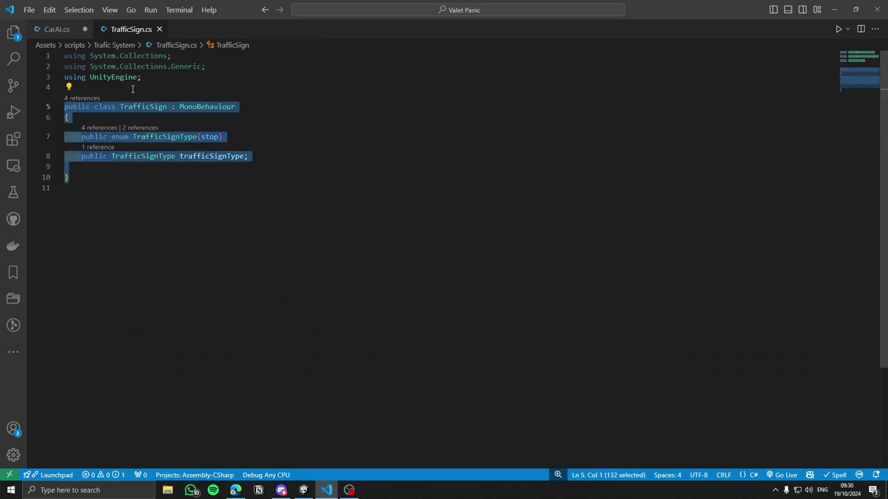
click(160, 195)
key(ctrl+equal)
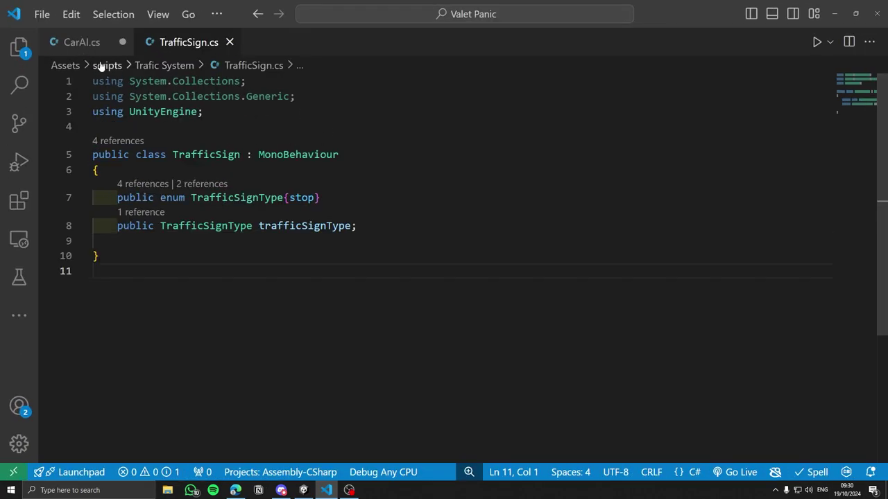
Save CarAI.cs and review its GetNearbySign method and the code below it.
click(82, 49)
key(ctrl+s)
scroll(479, 290, down, 3)
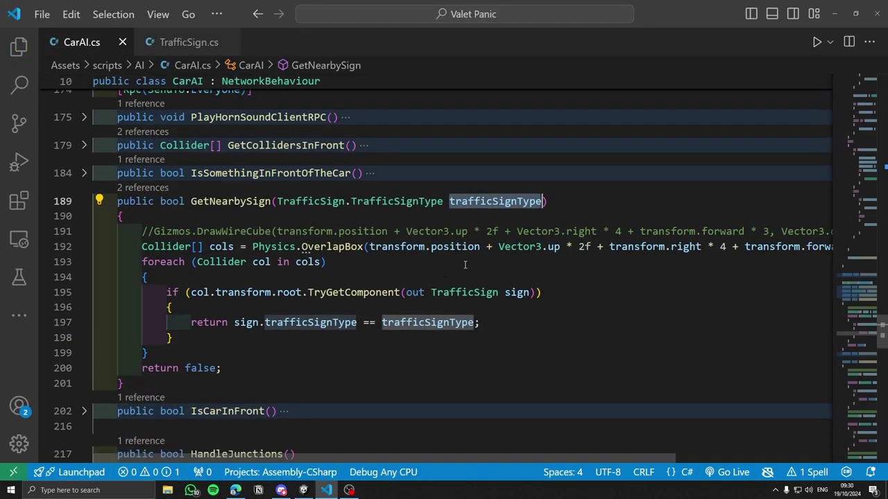
scroll(392, 290, down, 5)
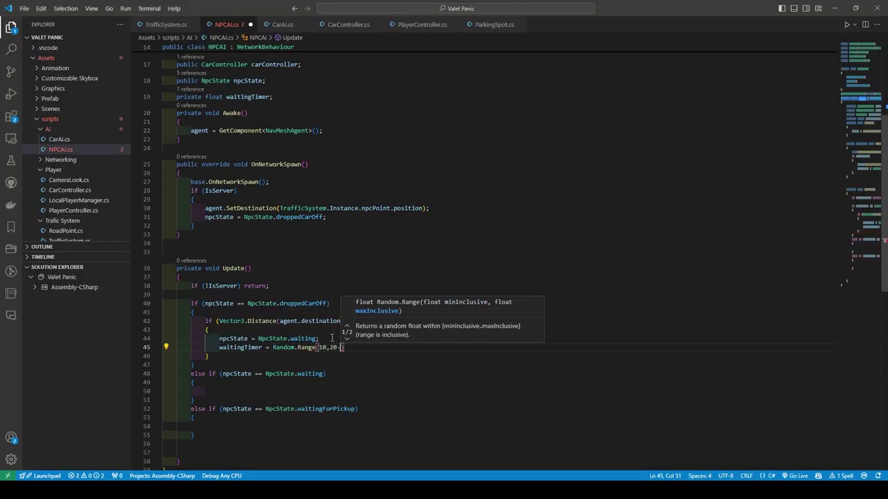
In NPCAI.cs, add a Debug.LogAssertion reading "Changed Waiting Timer Based On Difficulty" below the waitingTimer assignment in Update.
key(End)
key(Return)
text(Debug.LogAssertion()
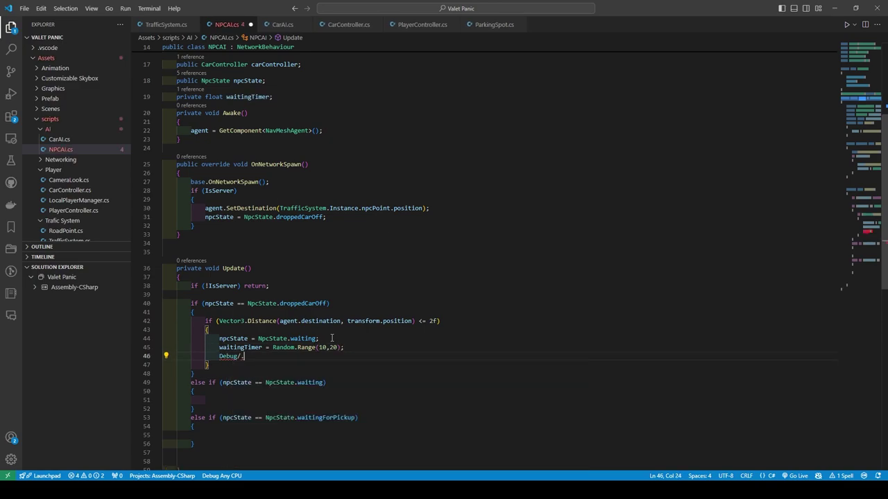
text("Changed Wait)
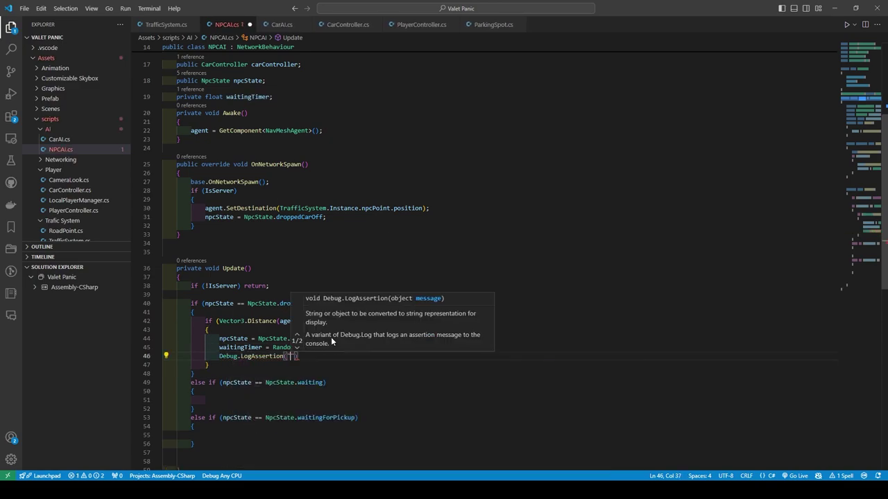
text(ing Timer Base)
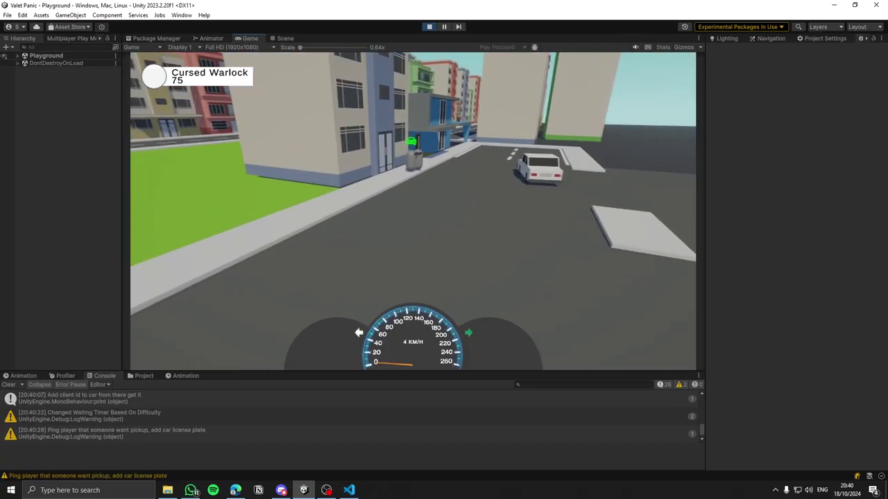
Playtest the Unity game by driving the car beside the other white car, braking, getting out and walking around it.
key(w)
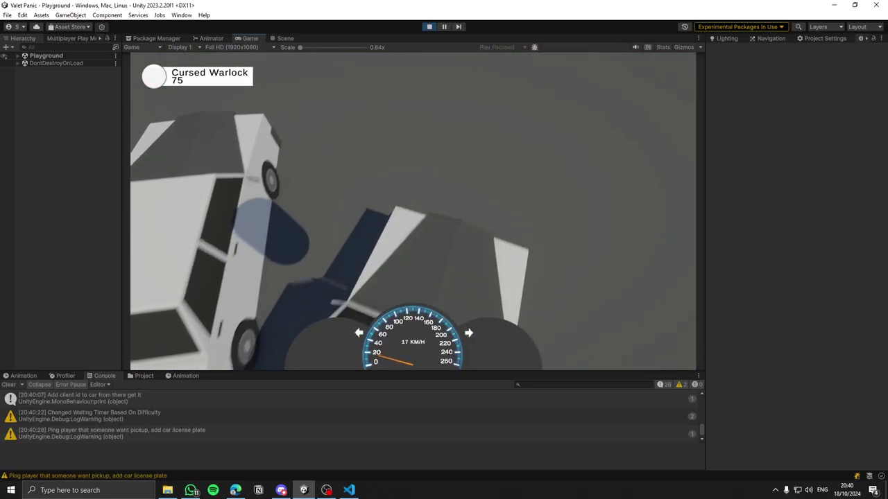
key(s)
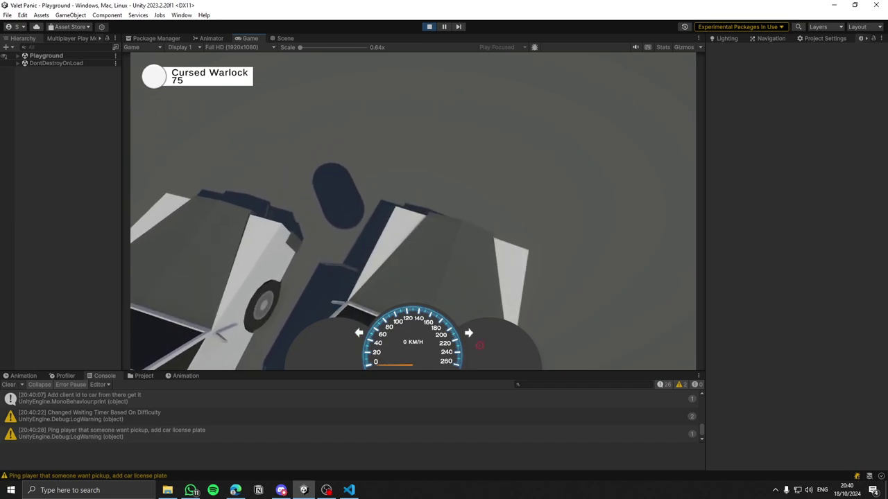
key(e)
key(w)
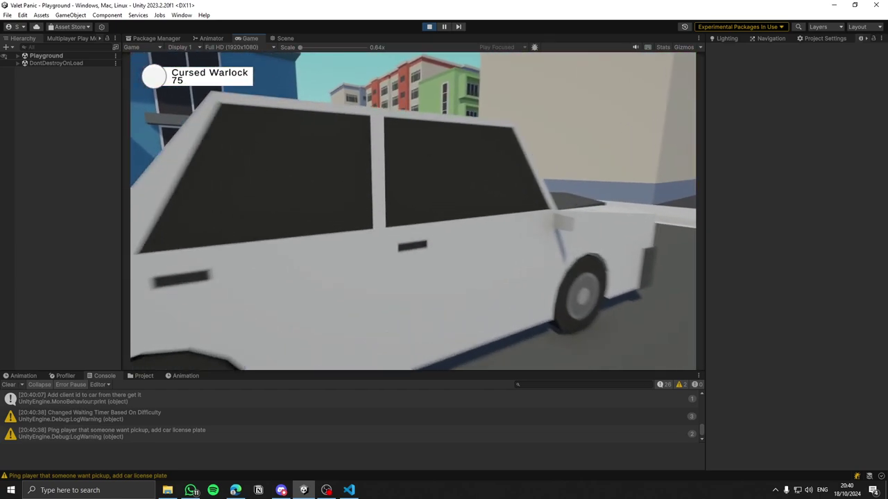
key(e)
key(w)
key(d)
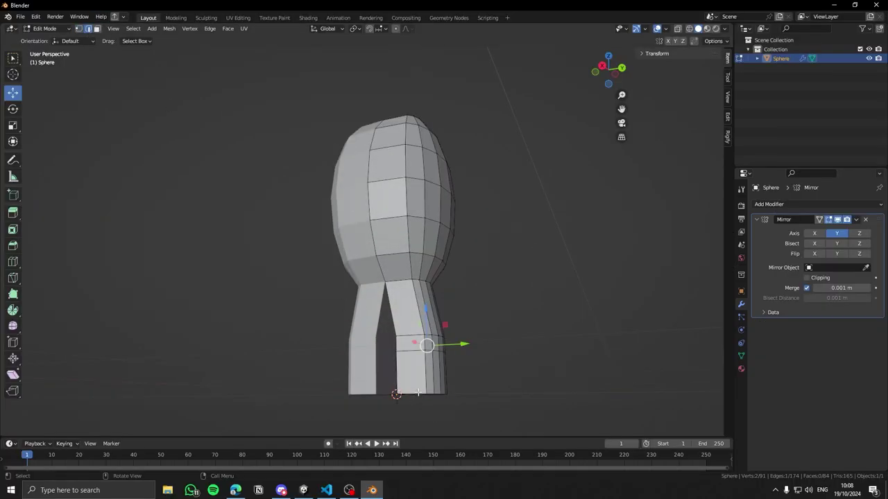
In Blender, subdivide an edge ring on the character's leg, and reposition and bevel the new edge loop to round the leg.
ctrl+alt+click(418, 393)
right_click(361, 200)
click(361, 200)
alt+click(411, 371)
middle_drag(430, 319, 347, 340)
drag(381, 345, 375, 346)
key(ctrl+b)
middle_drag(381, 340, 513, 340)
click(480, 323)
alt+click(405, 334)
drag(407, 367, 409, 375)
Subdivide the edge ring on the leg's other side, shift the new loop outward and bevel it.
middle_drag(423, 319, 291, 305)
ctrl+alt+click(336, 336)
right_click(329, 234)
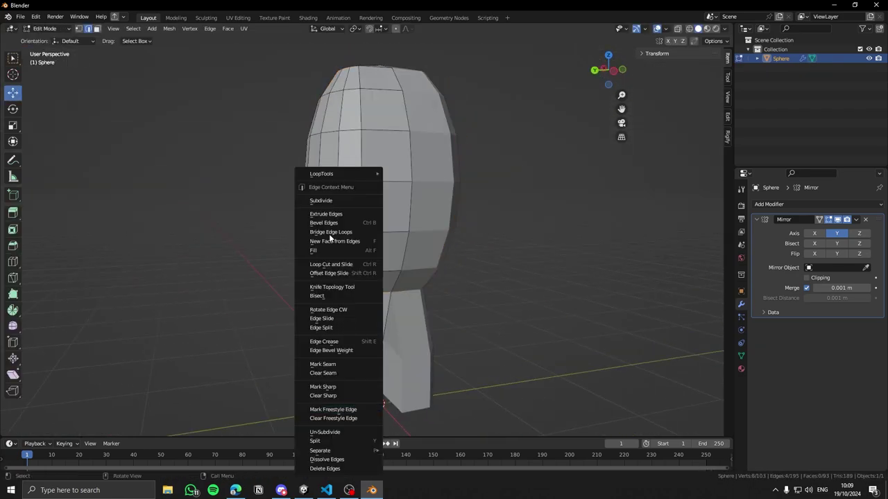
click(321, 201)
alt+click(350, 365)
middle_drag(365, 326, 416, 347)
drag(388, 366, 399, 369)
key(ctrl+b)
middle_drag(416, 319, 148, 292)
key(Tab)
key(Tab)
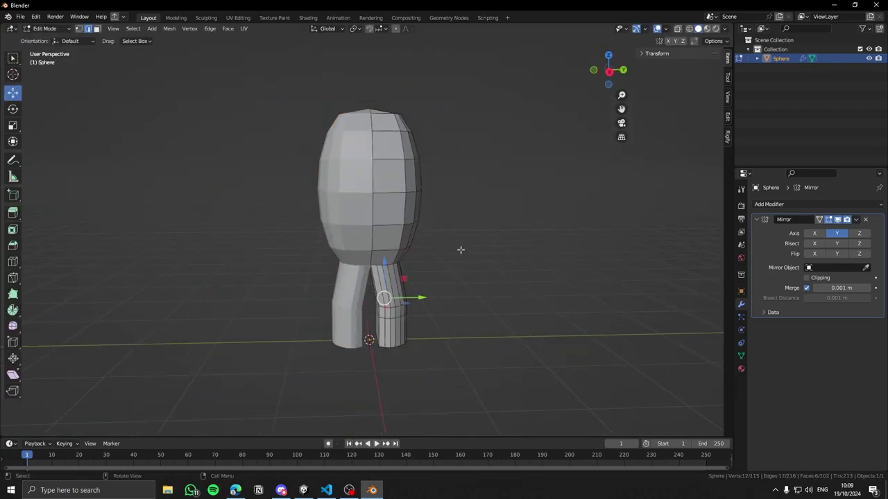
Extrude the two selected side faces of the torso outward into an arm and lower its end slightly.
middle_drag(452, 186, 361, 198)
click(389, 249)
shift+middle_drag(368, 191, 476, 266)
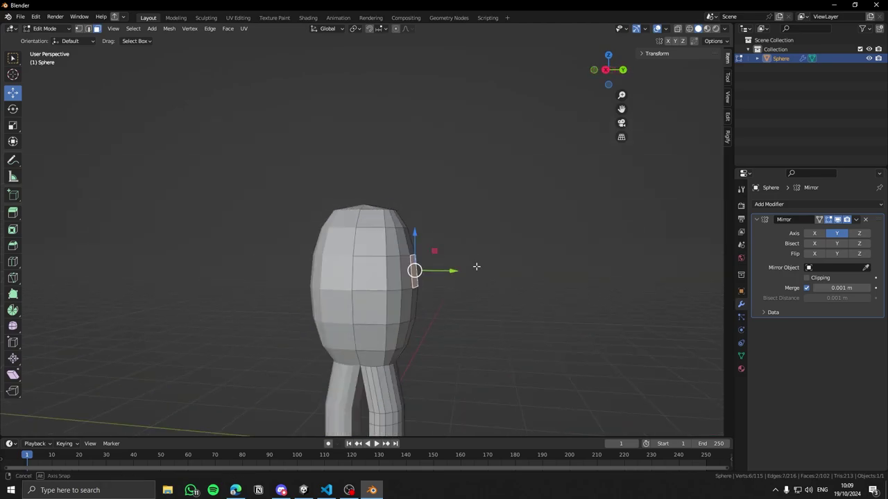
key(e)
click(584, 264)
drag(521, 224, 521, 236)
click(608, 70)
Raise the arm's upper middle edge about 0.11 m along Z and bevel it with two segments to round the top.
middle_drag(499, 257, 421, 282)
key(2)
click(421, 282)
drag(423, 248, 424, 241)
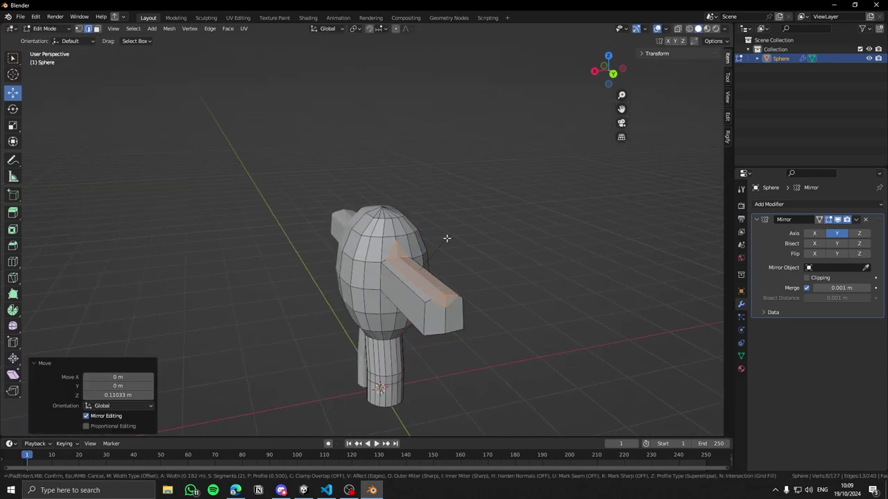
middle_drag(446, 238, 454, 163)
click(419, 250)
drag(419, 221, 421, 226)
middle_drag(476, 240, 534, 298)
key(Tab)
middle_drag(537, 267, 402, 272)
Shift another lengthwise edge of the arm slightly outward, bevel it and return to Object Mode.
key(Tab)
click(479, 276)
drag(365, 296, 359, 297)
key(ctrl+b)
click(433, 267)
middle_drag(486, 272, 457, 253)
key(Tab)
Add a new object to the character scene in Object Mode.
scroll(457, 254, up, 2)
key(shift+a)
mouse_move(390, 242)
click(432, 266)
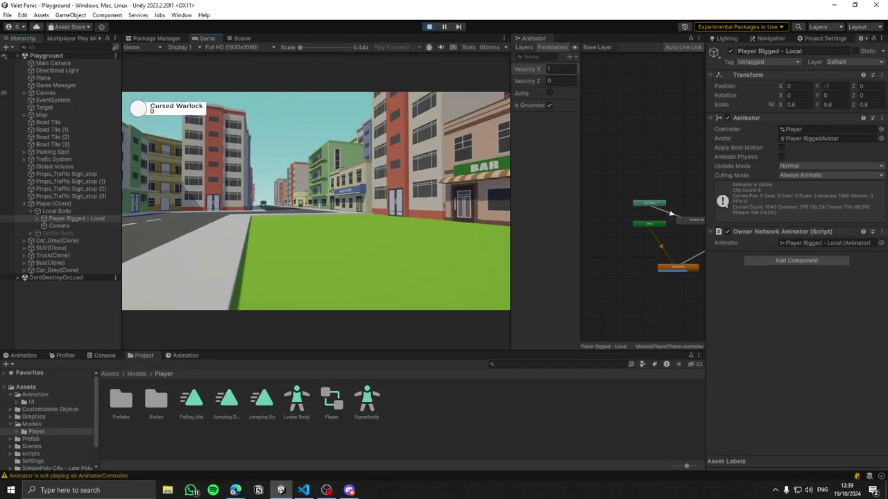
Playtest the rigged player's walking and jumping animations in Unity on the grass, the road and around the bus.
key(d)
key(space)
key(space)
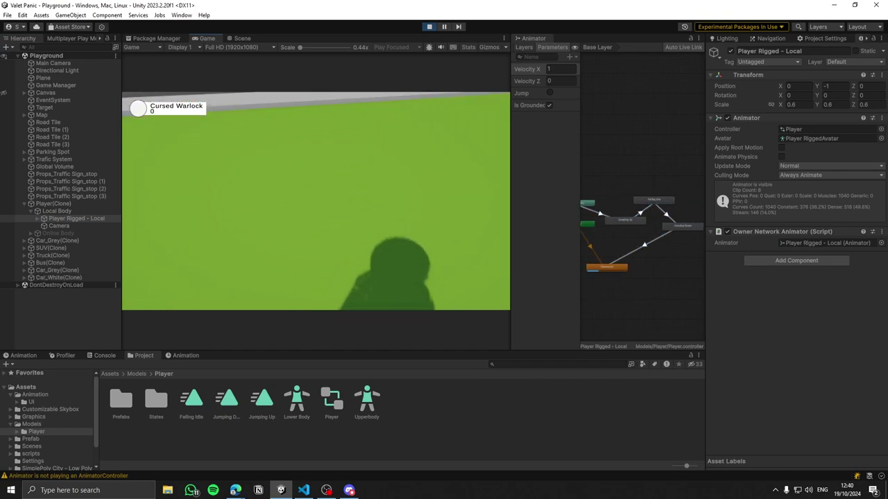
key(space)
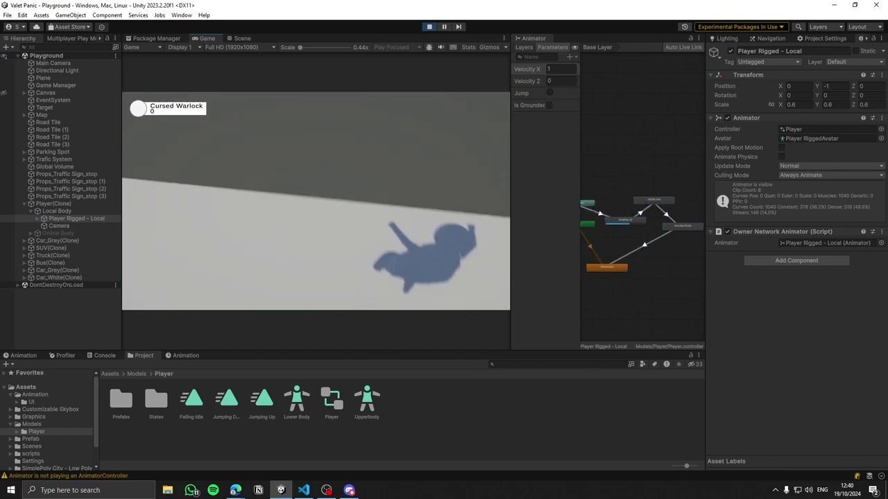
key(w)
key(d)
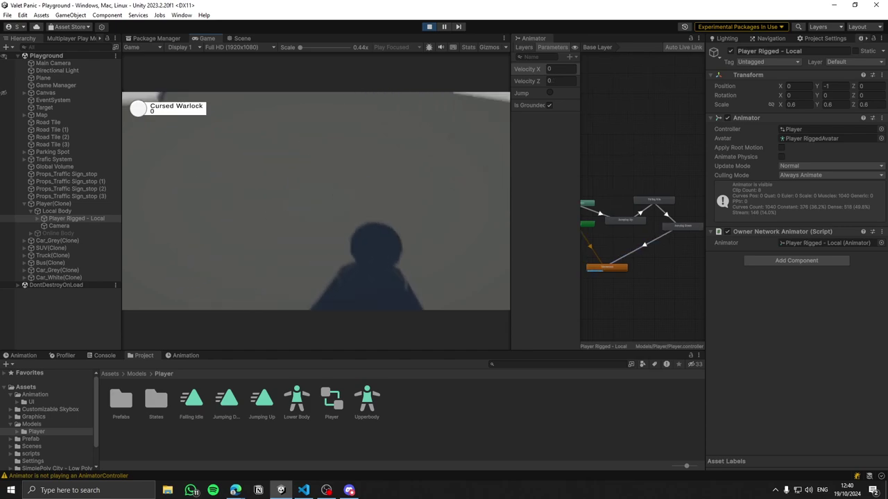
key(d)
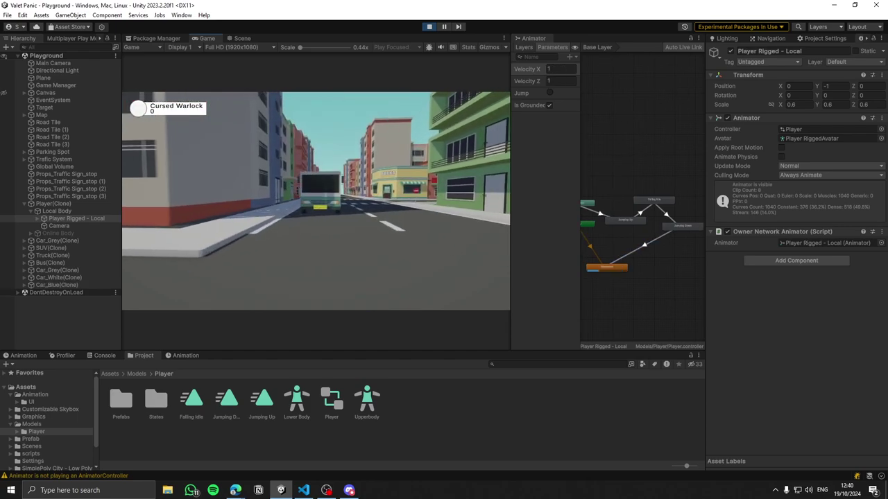
key(s)
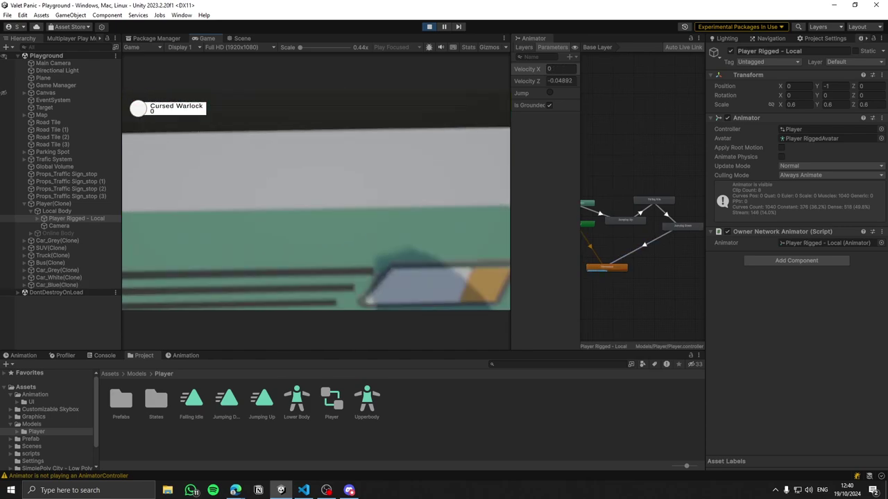
key(a)
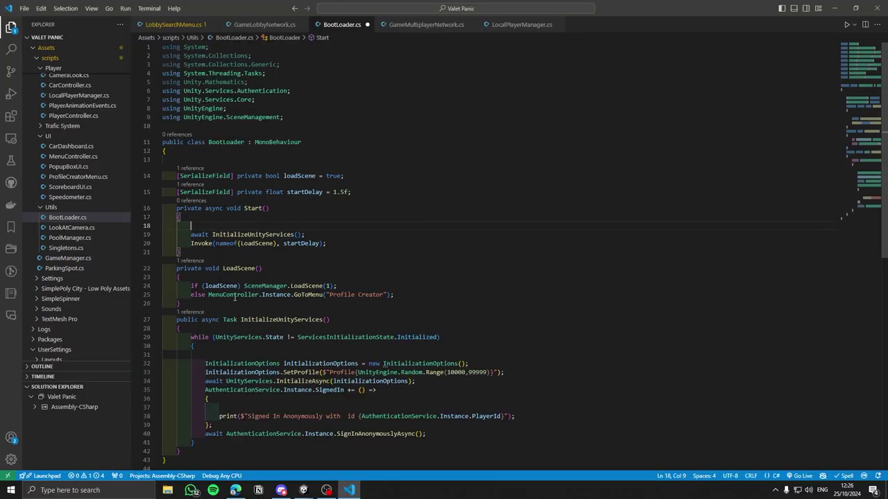
In BootLoader.cs, add MenuController.Instance.GoToMenu("Loading"); as the first line of Start, reusing the call from LoadScene.
drag(208, 295, 396, 298)
key(ctrl+c)
click(250, 226)
key(ctrl+v)
drag(363, 225, 191, 227)
text(Loadin)
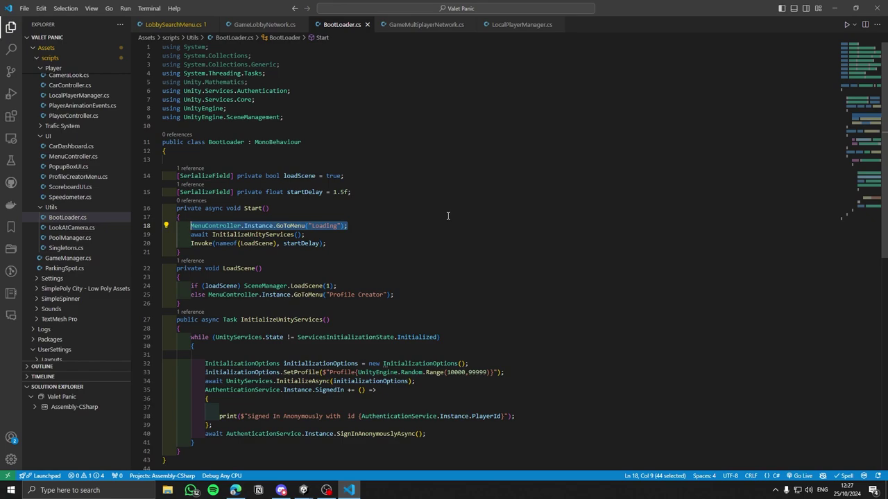
key(Up)
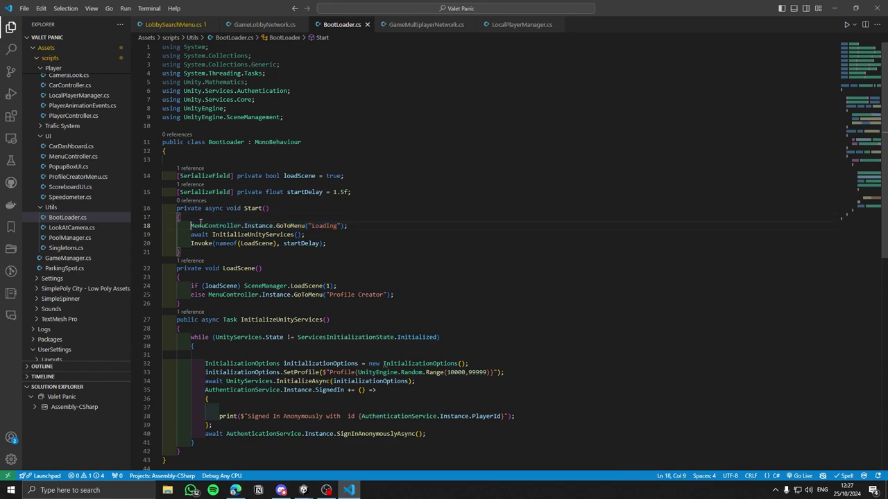
In GameLobbyNetwork.cs, replace the commented-out loading line at the start of CreateLobby with an active MenuController.Instance.GoToMenu("Loading"); call.
click(369, 25)
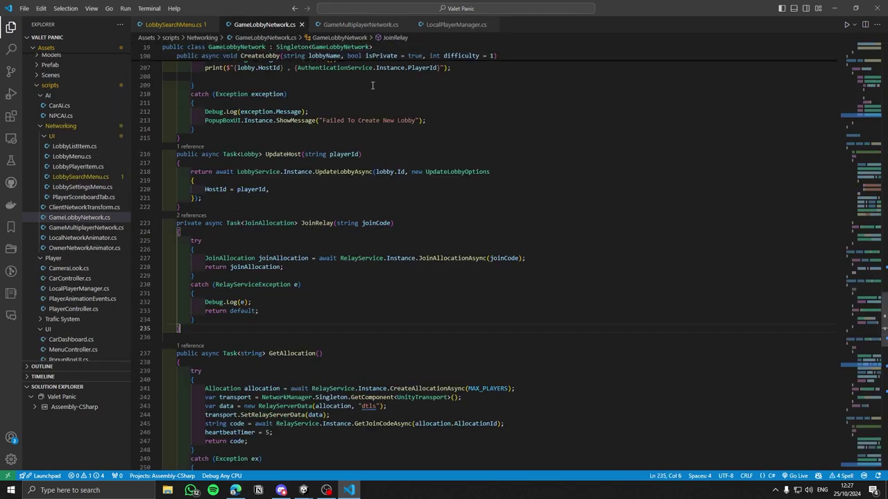
scroll(377, 260, up, 5)
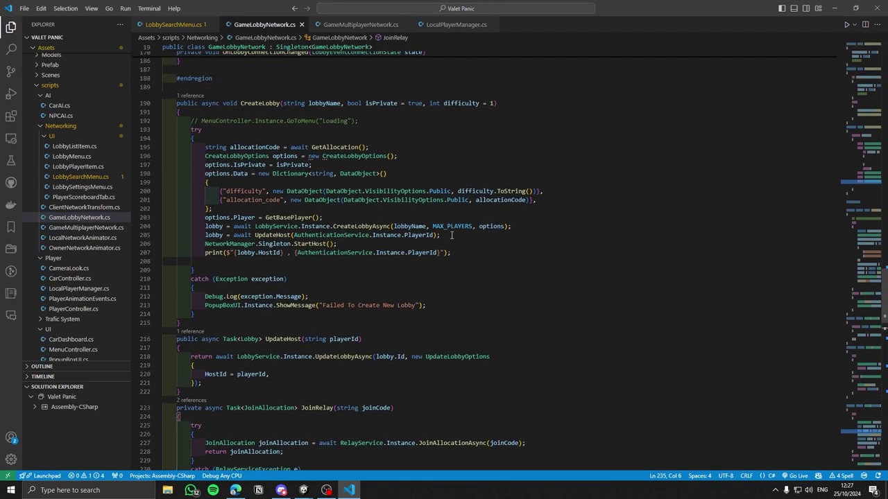
triple_click(319, 121)
key(ctrl+v)
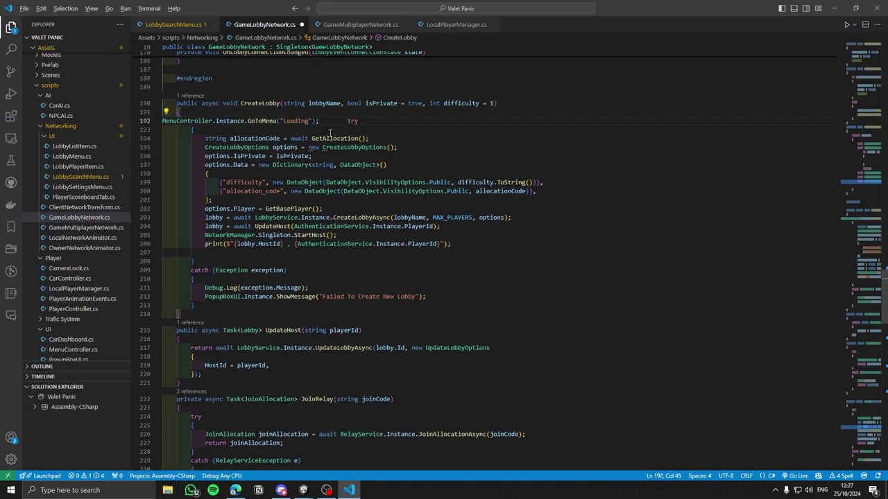
key(Return)
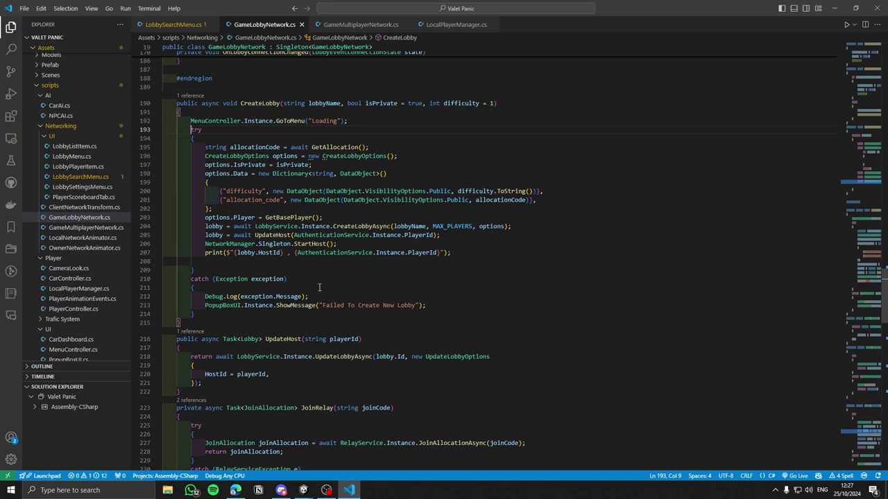
Add MenuController.Instance.GoToMenu("Lobby Search"); after Debug.Log in CreateLobby's catch block, checking the menu's name in the Unity hierarchy.
key(Return)
key(alt+Tab)
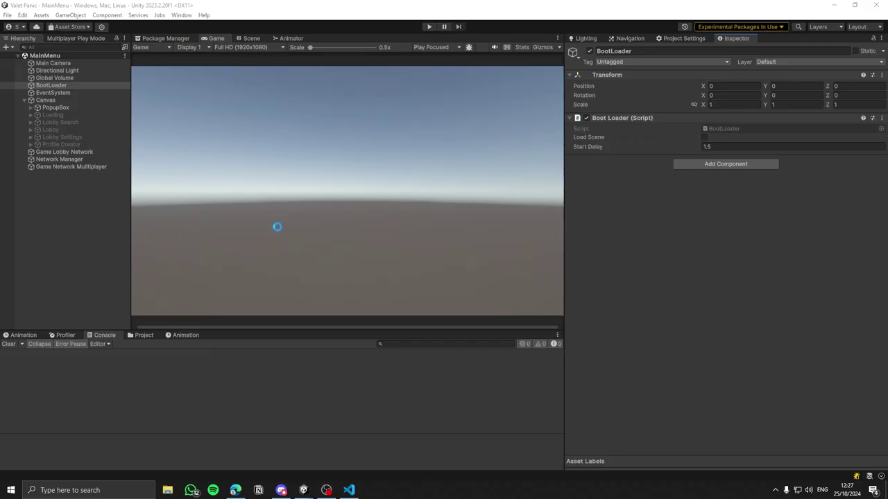
key(alt+Tab)
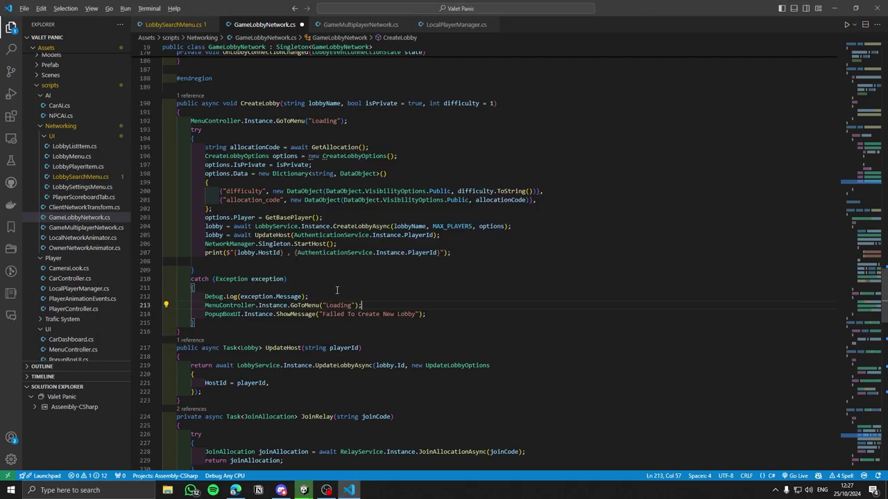
double_click(340, 305)
triple_click(341, 305)
Replace the commented-out loading lines in JoinLobbyById and JoinLobbyByCode with CreateLobby's MenuController.Instance.GoToMenu("Loading"); call.
scroll(342, 304, down, 3)
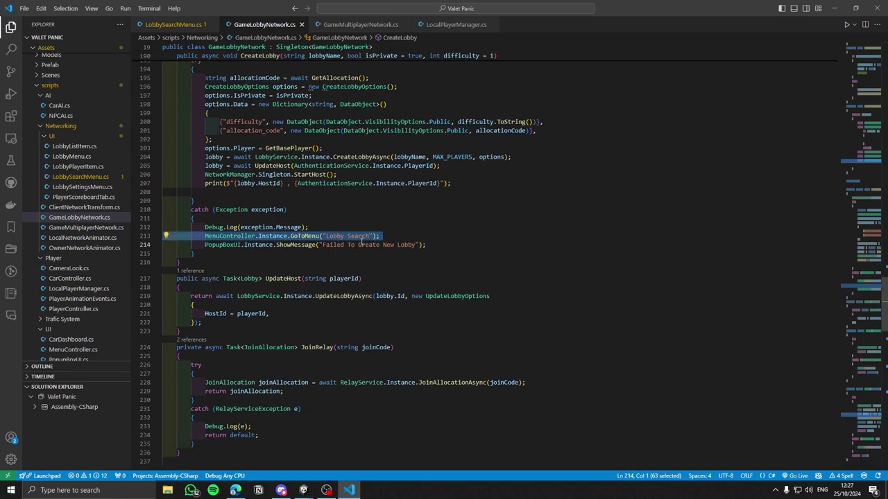
scroll(361, 242, up, 4)
triple_click(313, 142)
scroll(320, 295, down, 19)
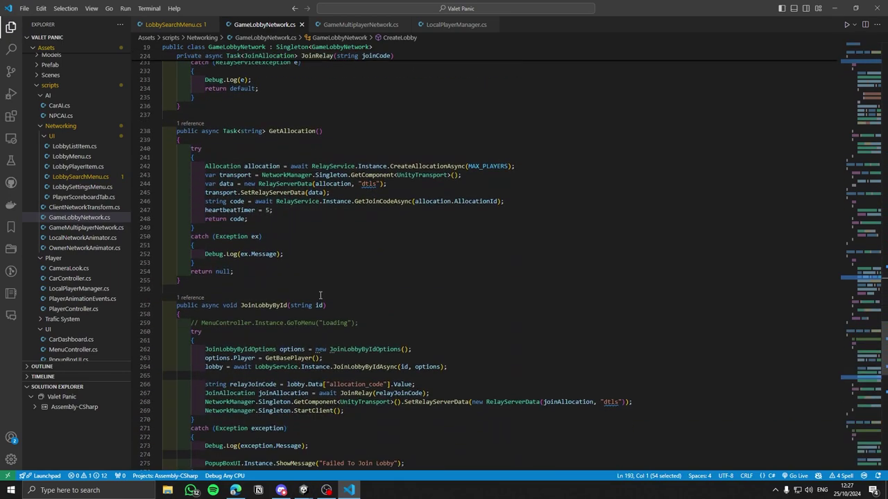
scroll(320, 296, down, 2)
triple_click(285, 254)
key(ctrl+v)
scroll(286, 252, down, 3)
triple_click(291, 362)
key(ctrl+v)
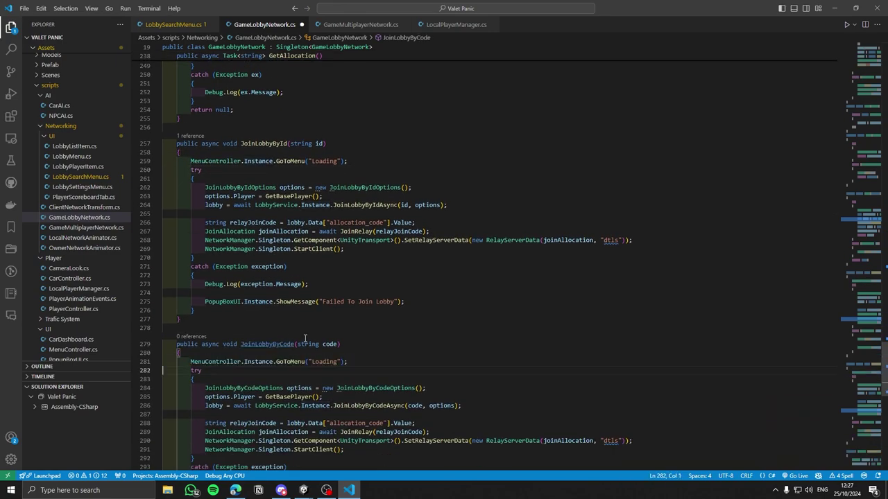
Copy the MenuController.Instance.GoToMenu("Lobby Search"); line from CreateLobby's catch block.
scroll(305, 338, up, 15)
double_click(343, 190)
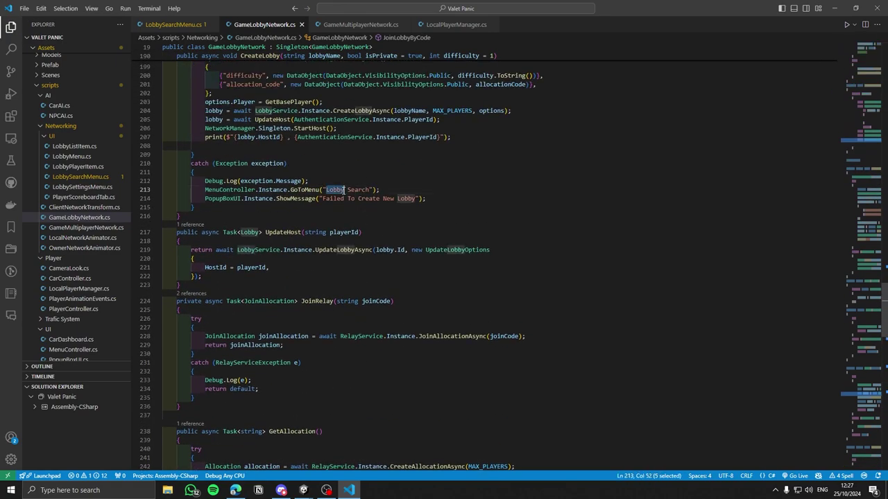
triple_click(342, 189)
key(ctrl+c)
scroll(343, 208, down, 10)
triple_click(252, 277)
key(ctrl+v)
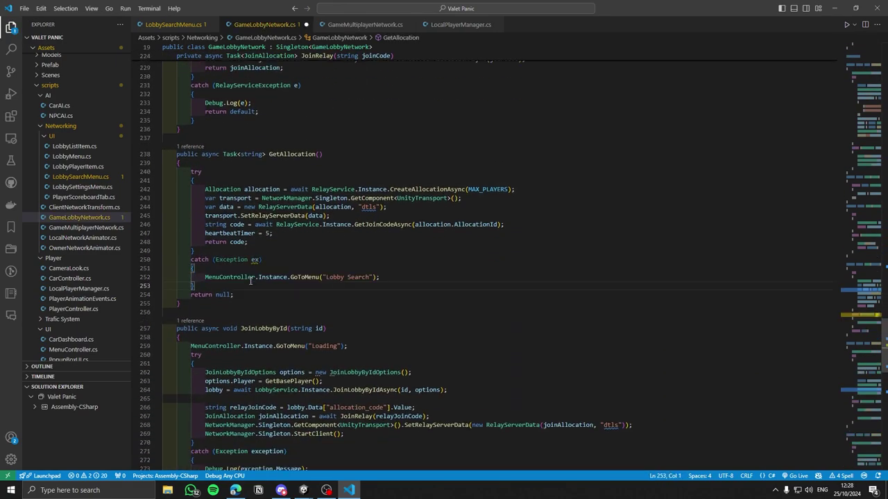
key(ctrl+z)
Insert the copied GoToMenu("Lobby Search") call after Debug.Log in the catch blocks of JoinLobbyById and JoinLobbyByCode.
scroll(264, 312, down, 3)
click(288, 393)
key(ctrl+v)
scroll(287, 397, down, 5)
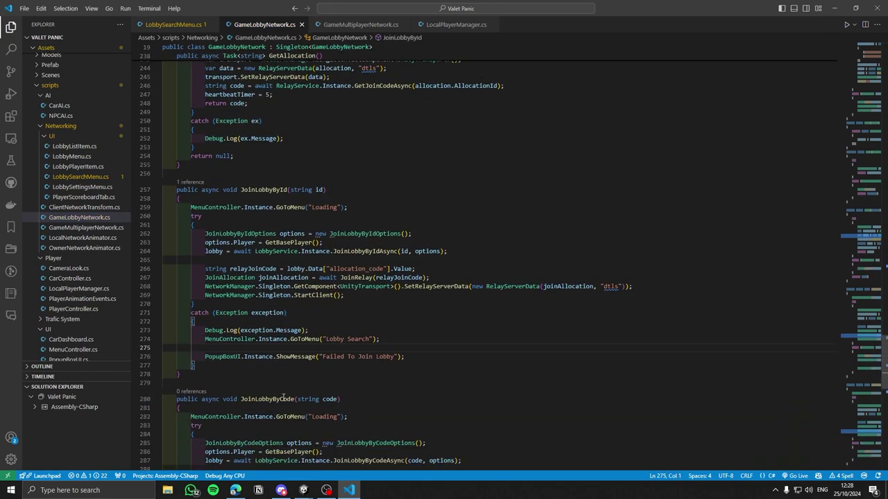
key(Return)
key(ctrl+v)
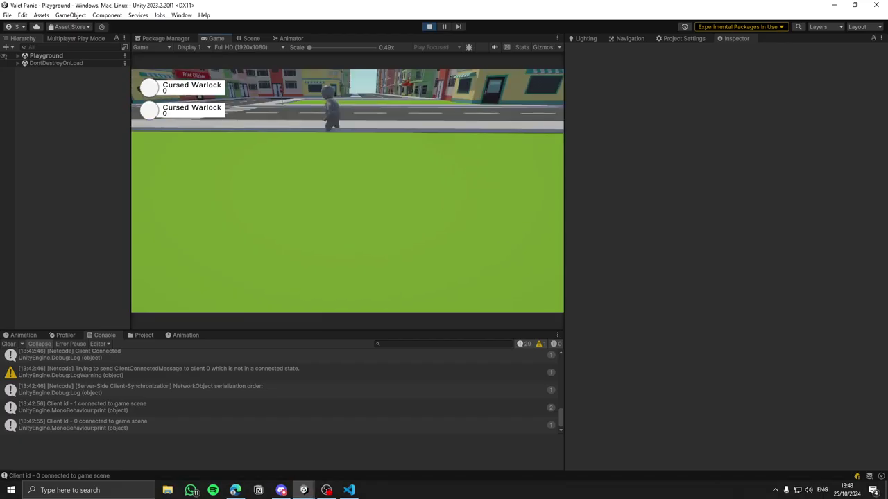
Playtest the multiplayer session in Unity across both game windows, making the second player walk and jump to check the synced animations.
key(Escape)
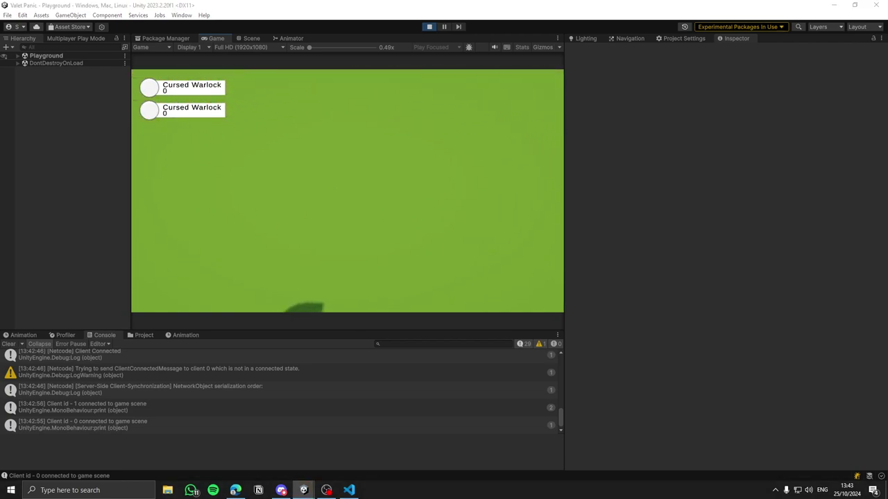
key(alt+Tab)
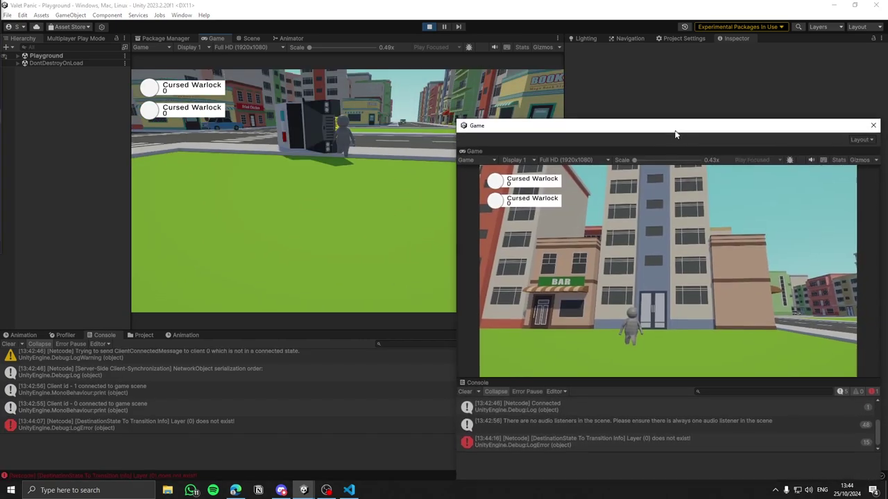
drag(675, 131, 672, 135)
click(675, 331)
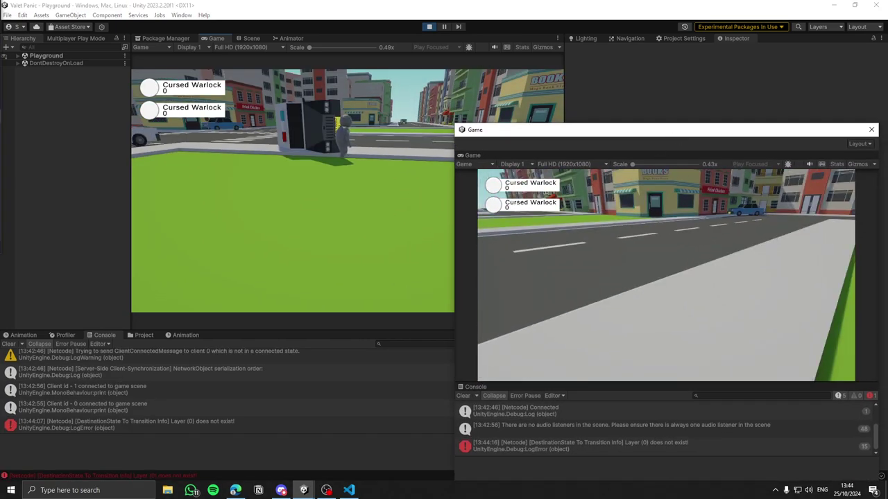
key(space)
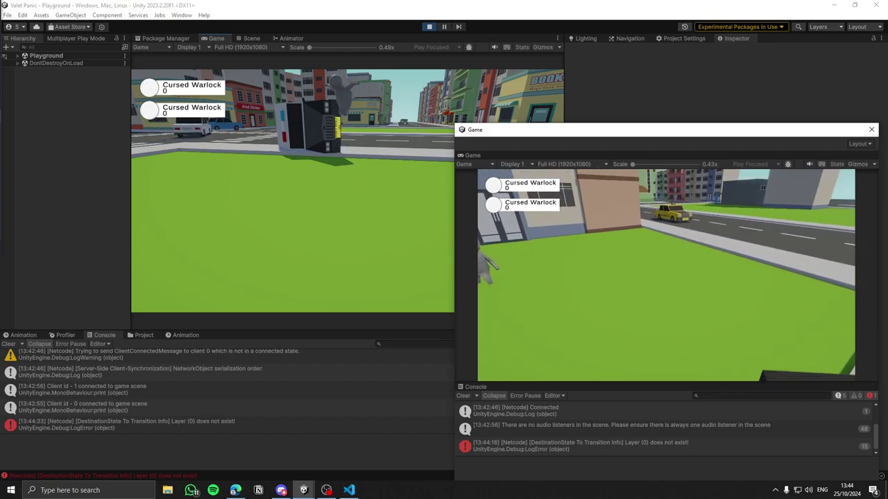
key(a)
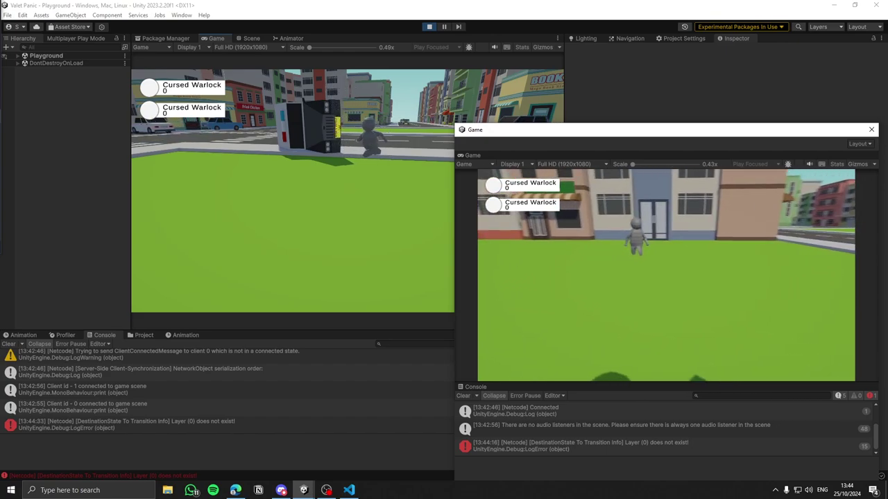